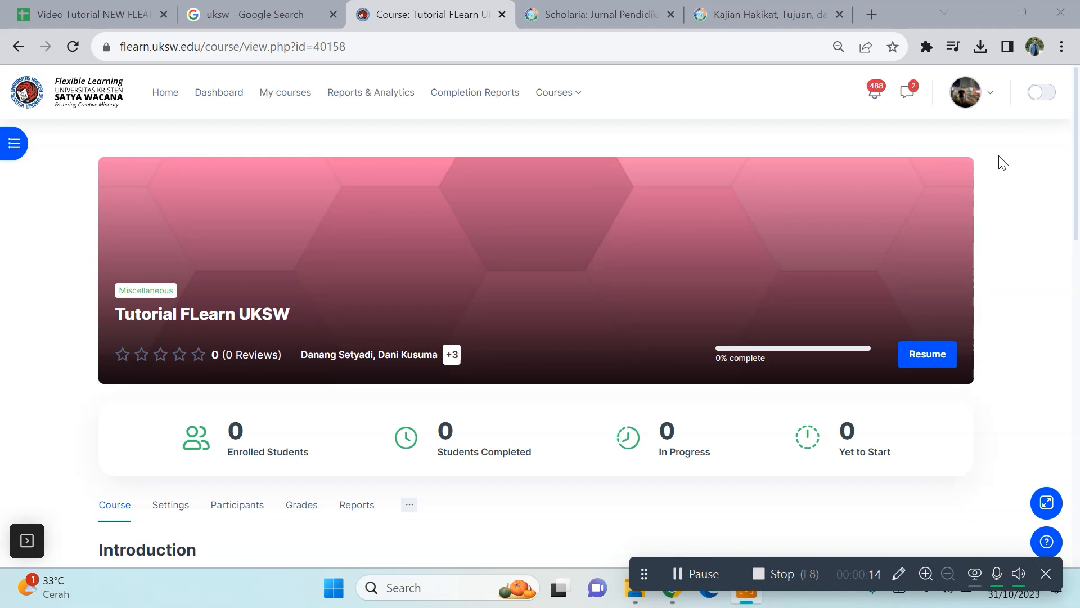
# - Turn on edit mode for the course and add a new URL resource to the Introduction section
pyautogui.click(1055, 97)
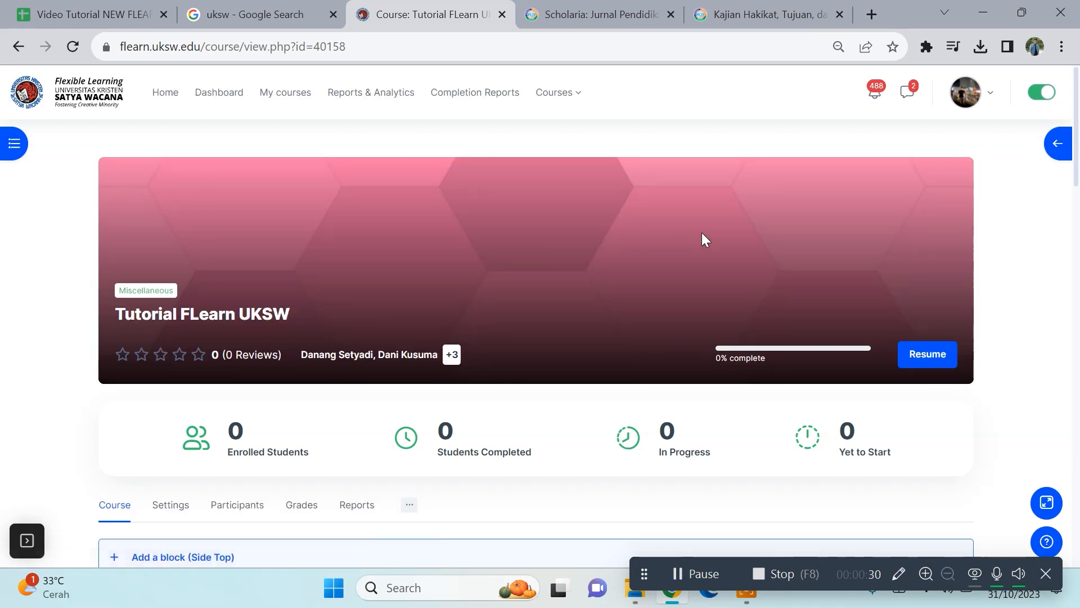
pyautogui.scroll(-4, 701, 232)
pyautogui.scroll(-6, 701, 233)
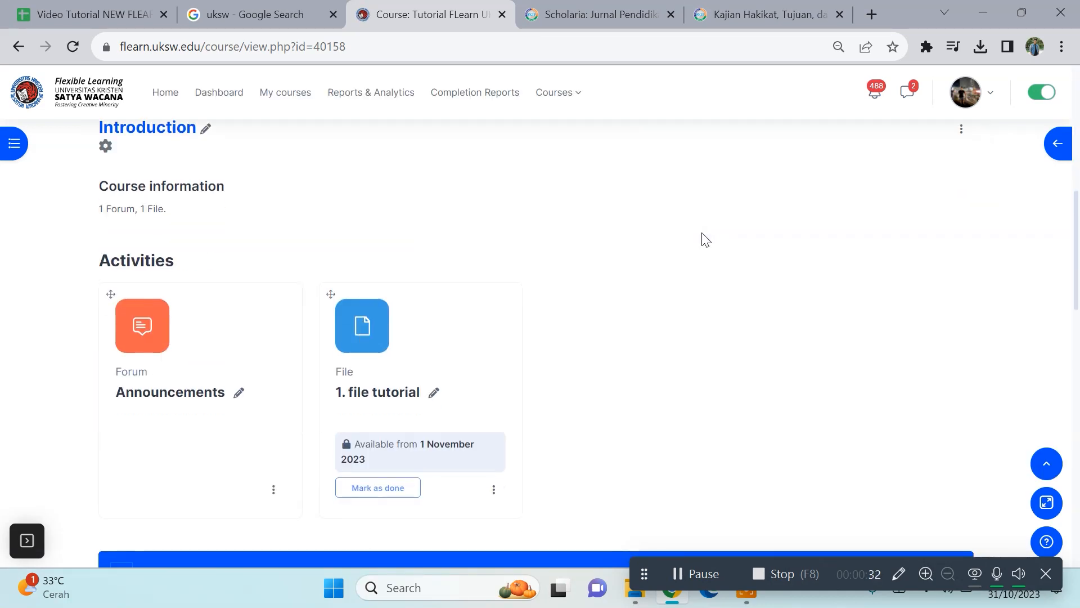
pyautogui.scroll(-3, 706, 239)
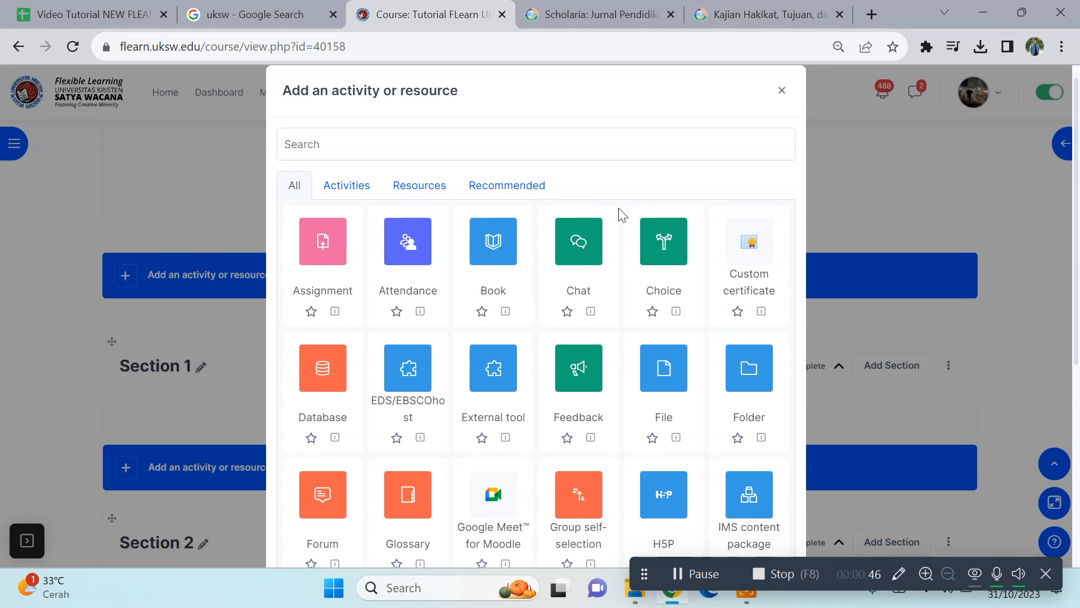
pyautogui.scroll(-3, 621, 213)
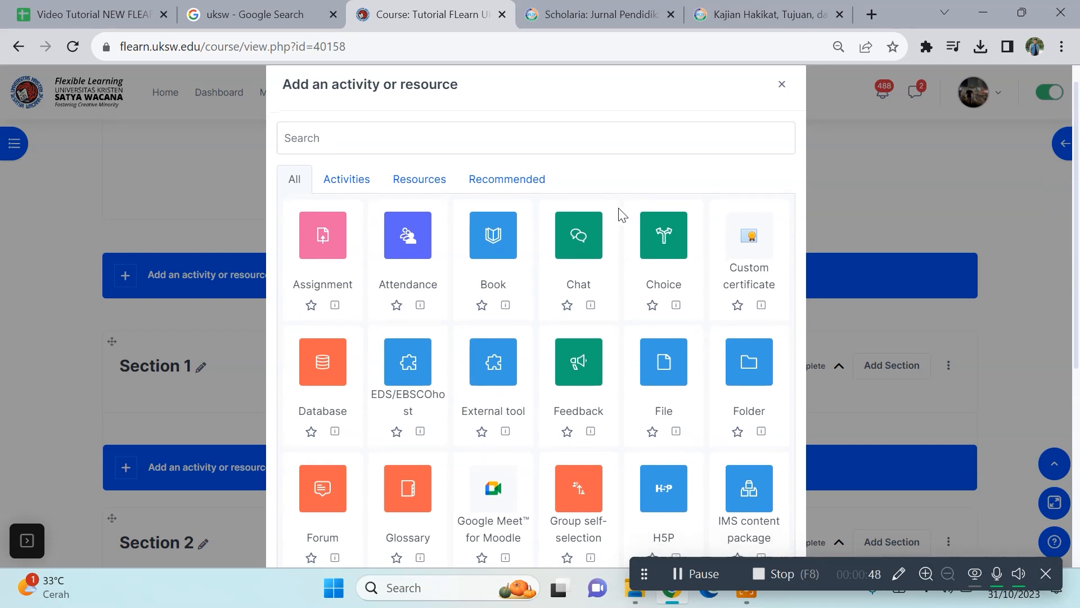
pyautogui.scroll(-5, 621, 214)
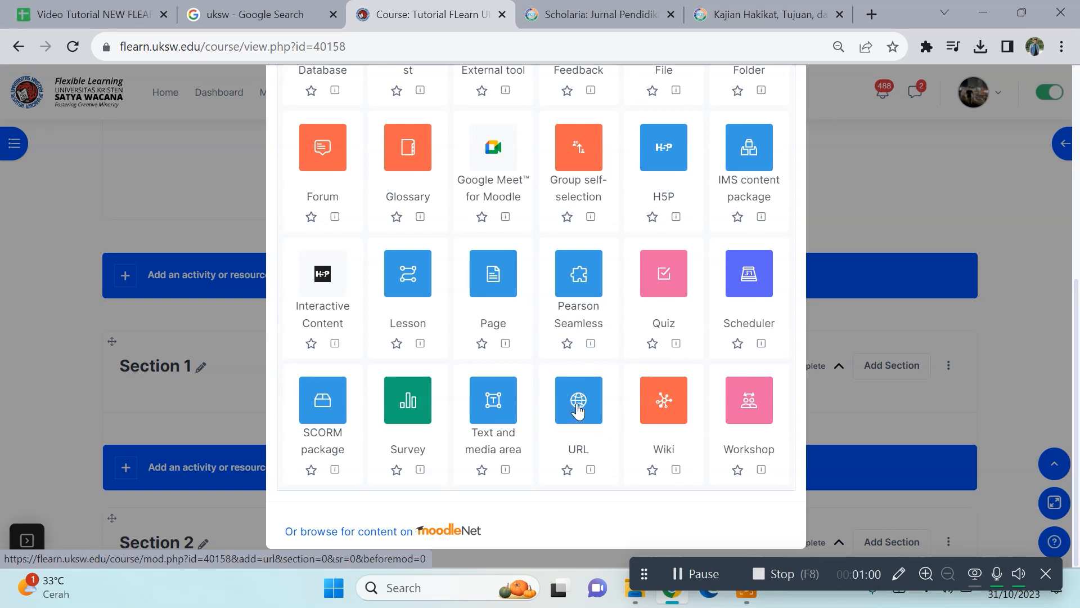
pyautogui.click(578, 409)
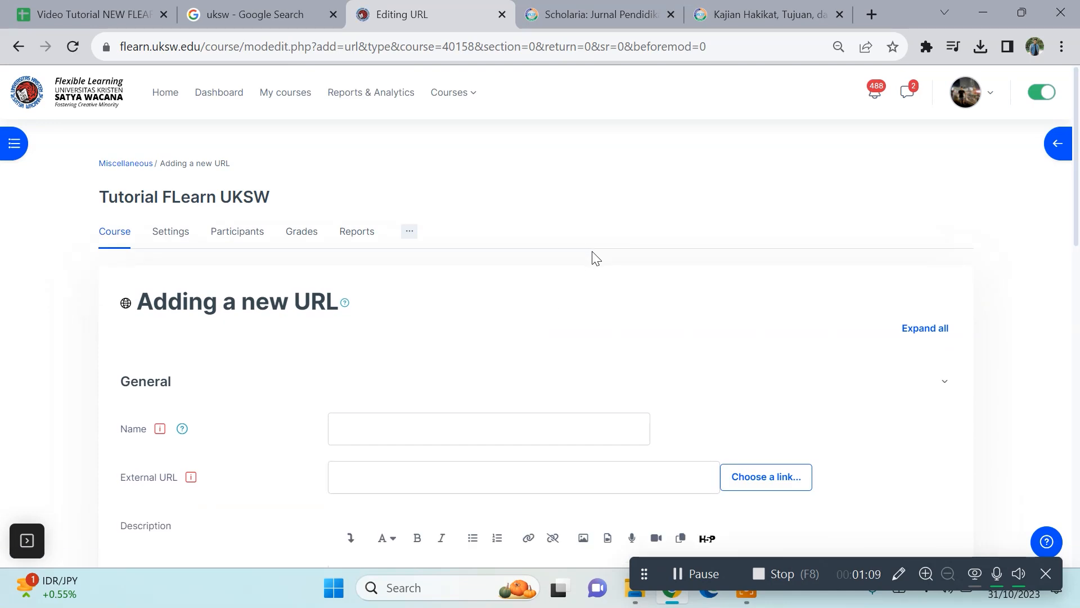
# - Name the new URL resource "jurnal bahan bacaan pendidikan"
pyautogui.scroll(-2, 596, 259)
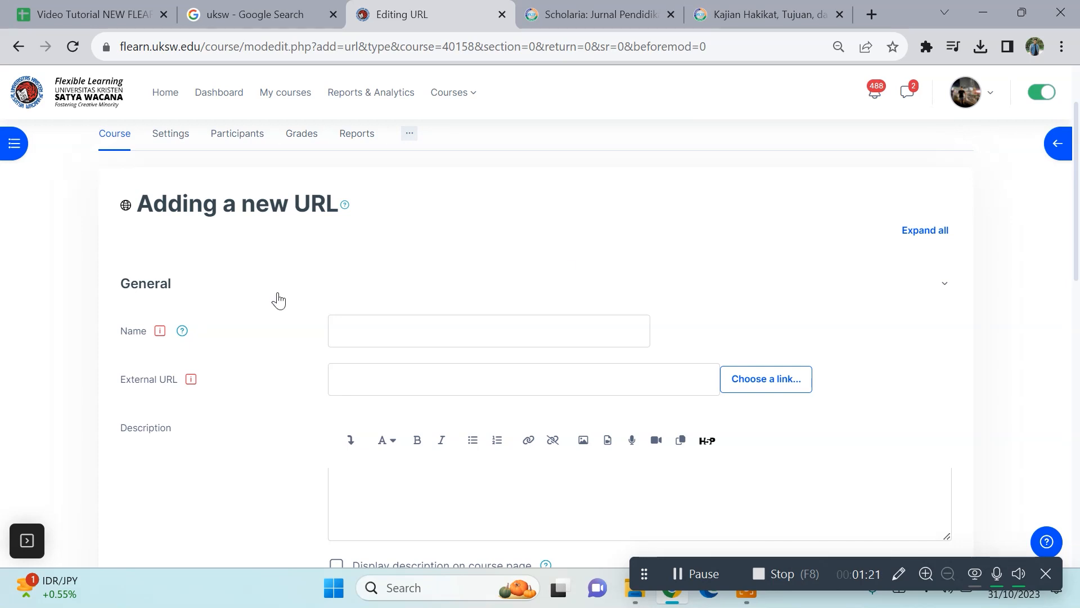
pyautogui.click(366, 333)
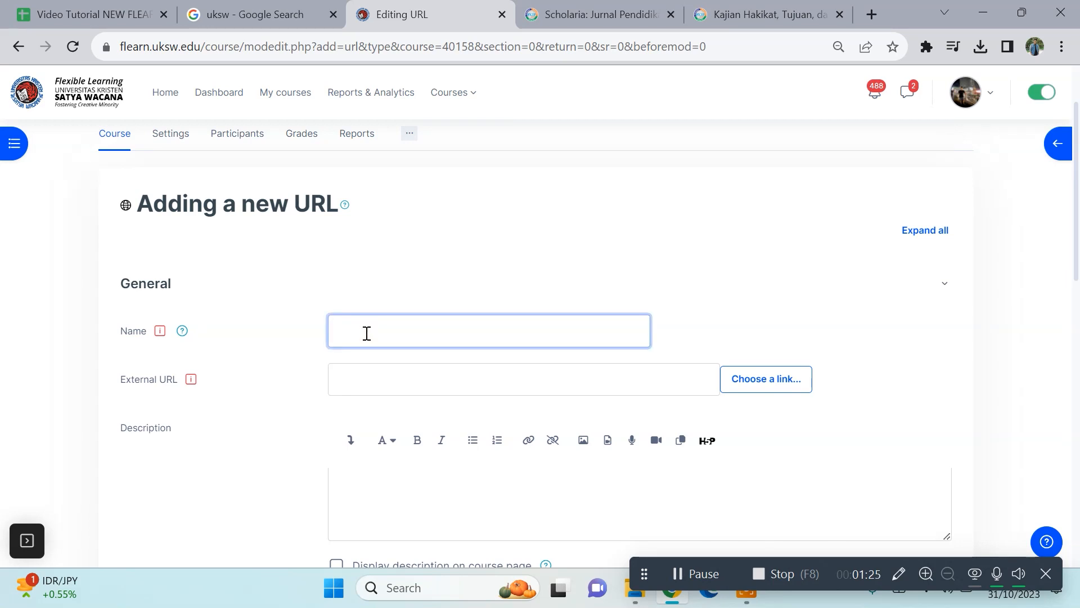
pyautogui.scroll(-1, 367, 333)
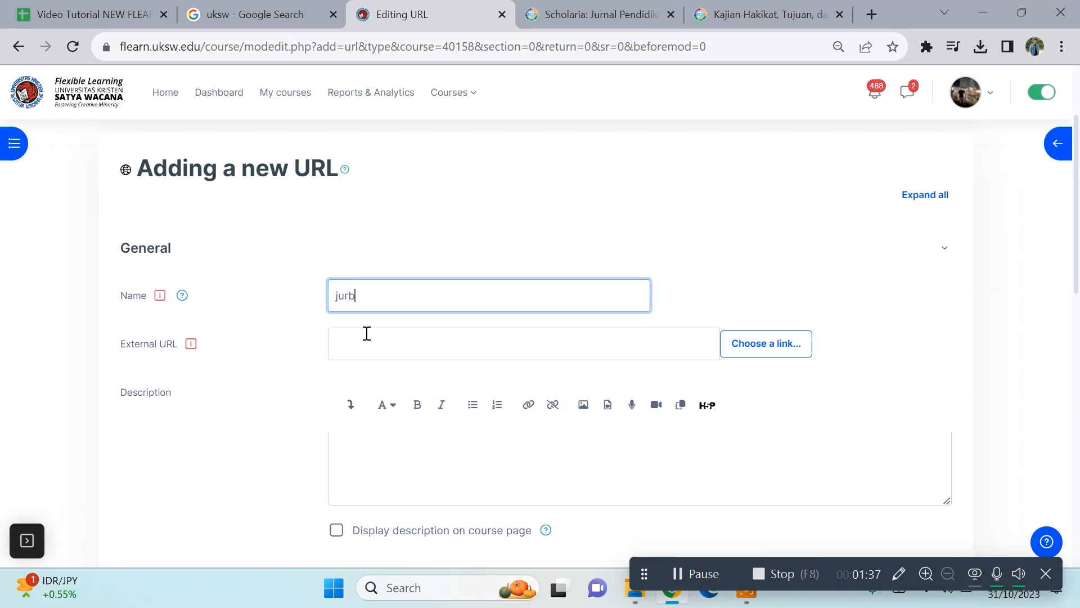
pyautogui.write('l bahan bacaan ')
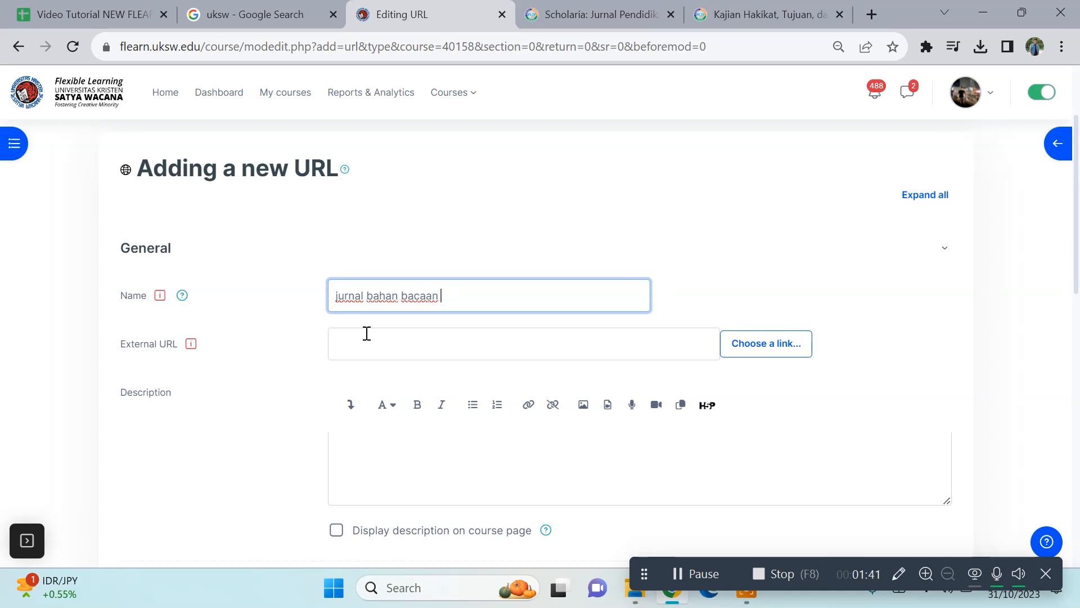
pyautogui.write('pendidikan')
pyautogui.moveTo(192, 349)
pyautogui.click(583, 6)
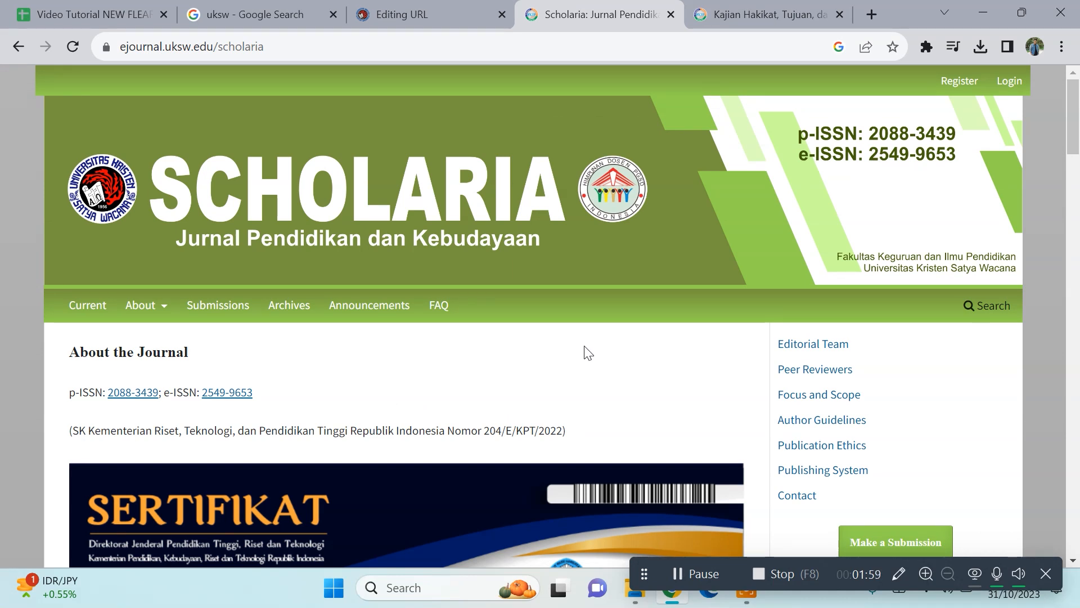
pyautogui.click(758, 10)
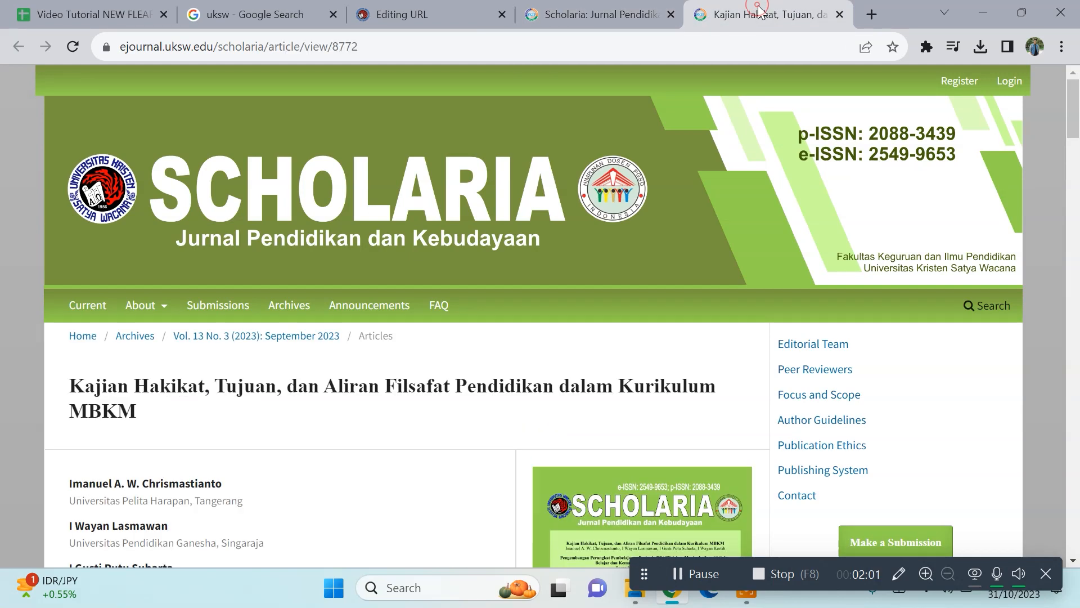
pyautogui.scroll(-3, 521, 319)
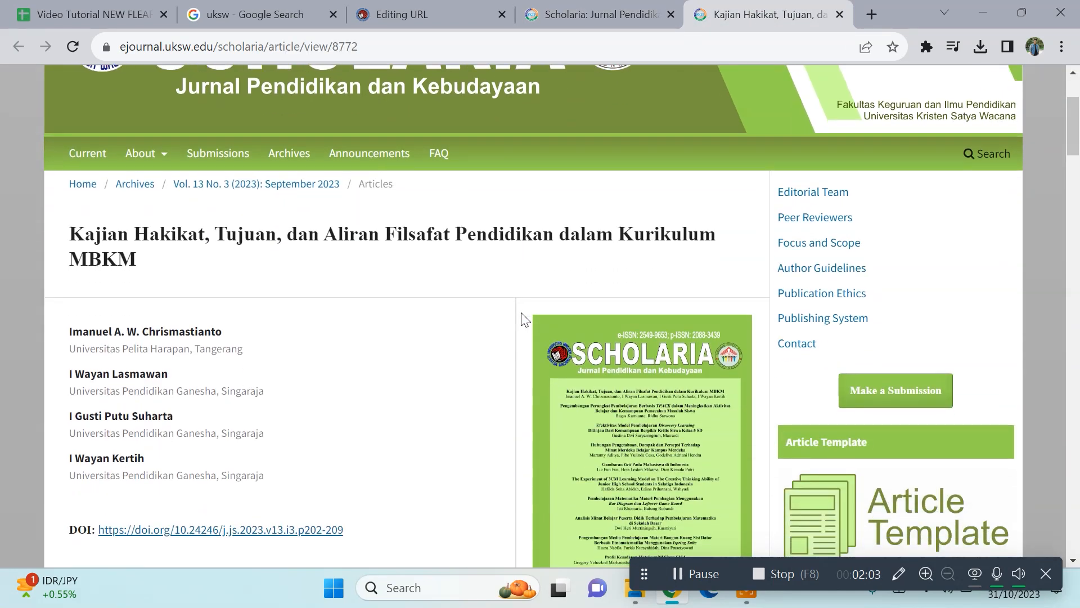
pyautogui.scroll(3, 523, 319)
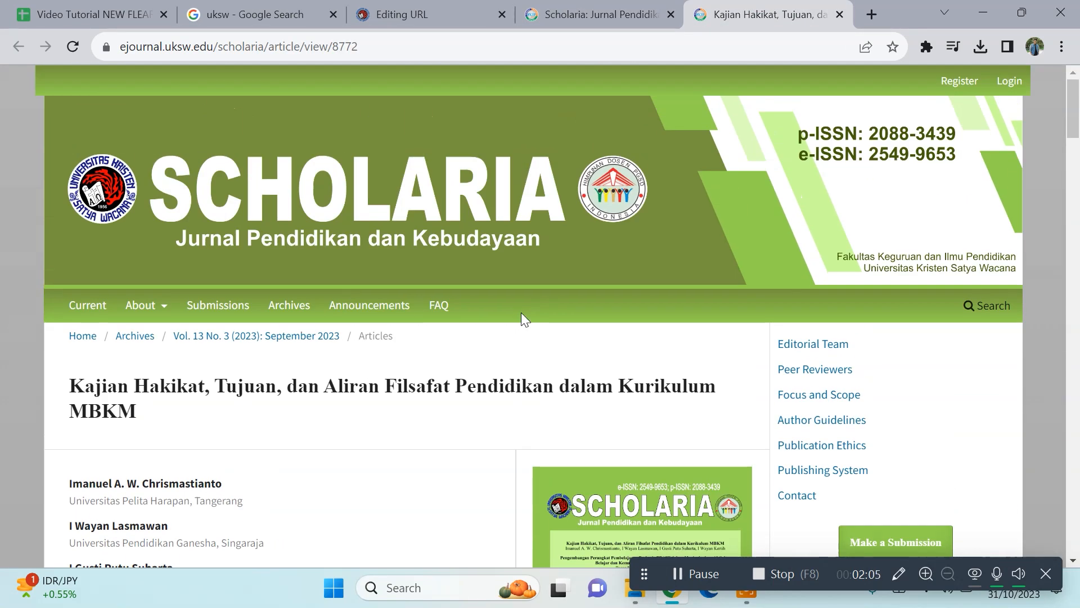
pyautogui.click(394, 50)
pyautogui.hotkey('ctrl', 'c')
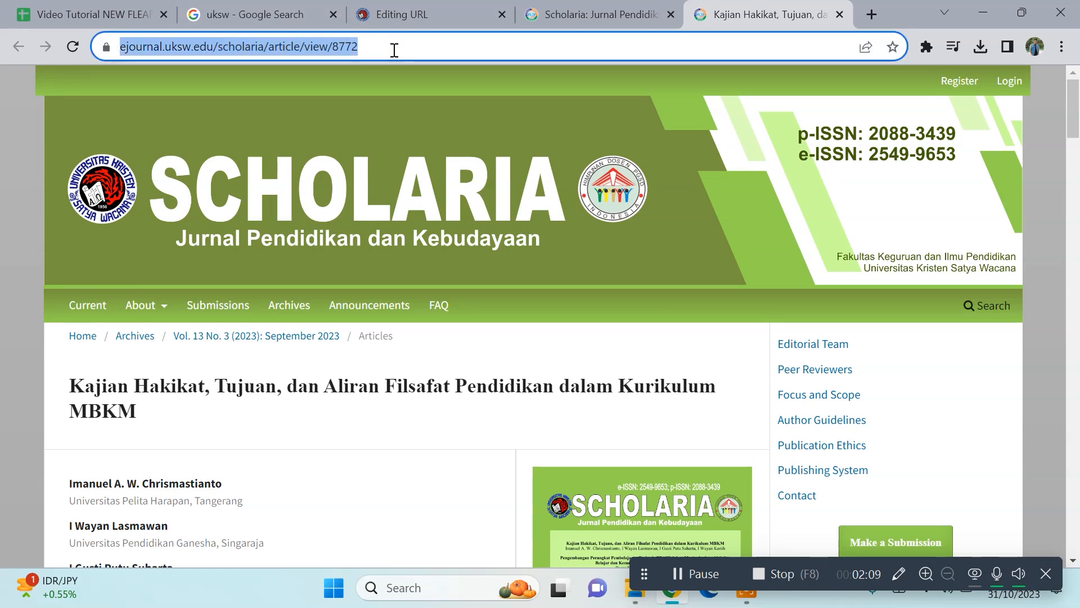
pyautogui.click(410, 7)
pyautogui.click(388, 336)
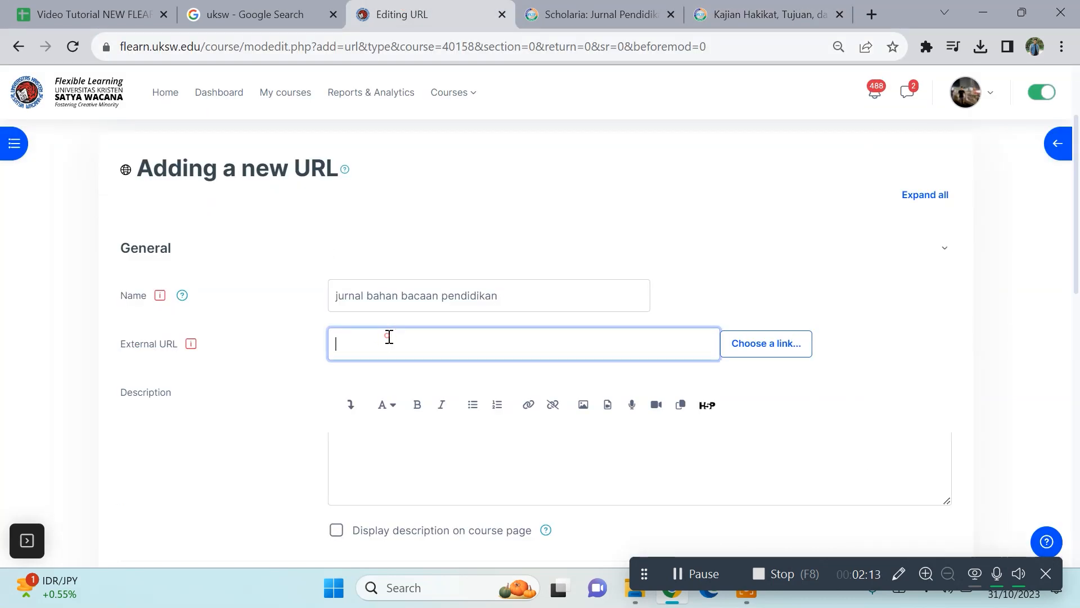
pyautogui.hotkey('ctrl', 'v')
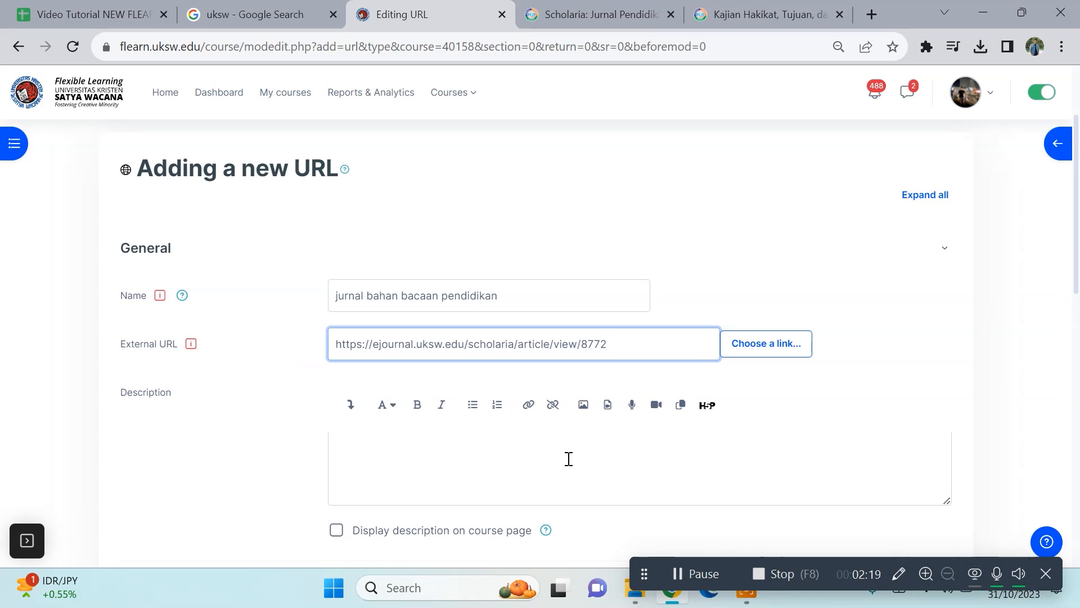
# - Enter the description "silakan baca jurnal berikut ini sebagai sumber belajar" for the URL resource
pyautogui.scroll(-2, 569, 458)
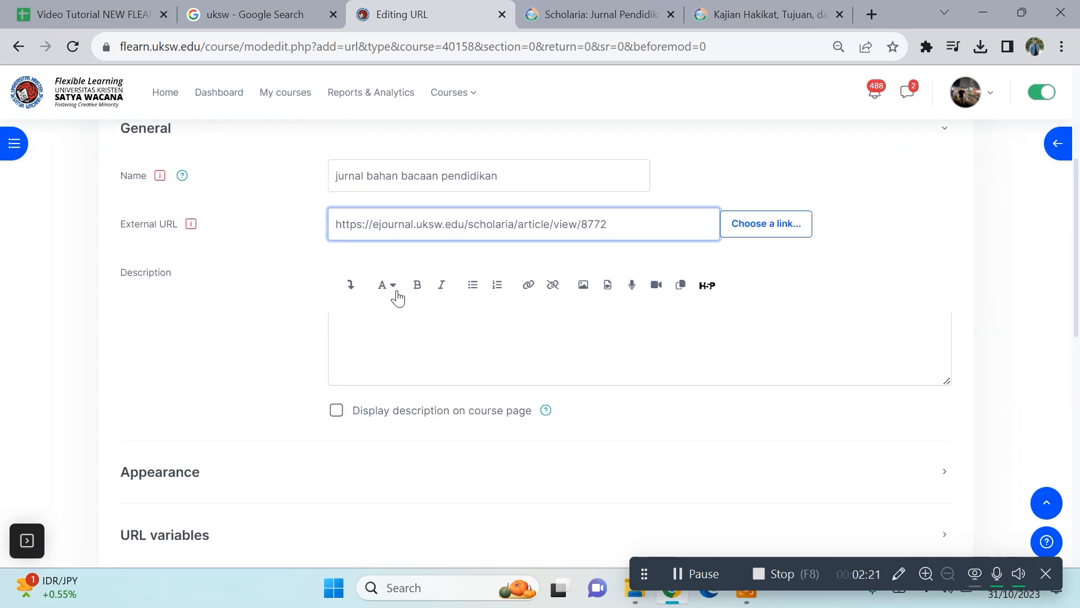
pyautogui.click(401, 323)
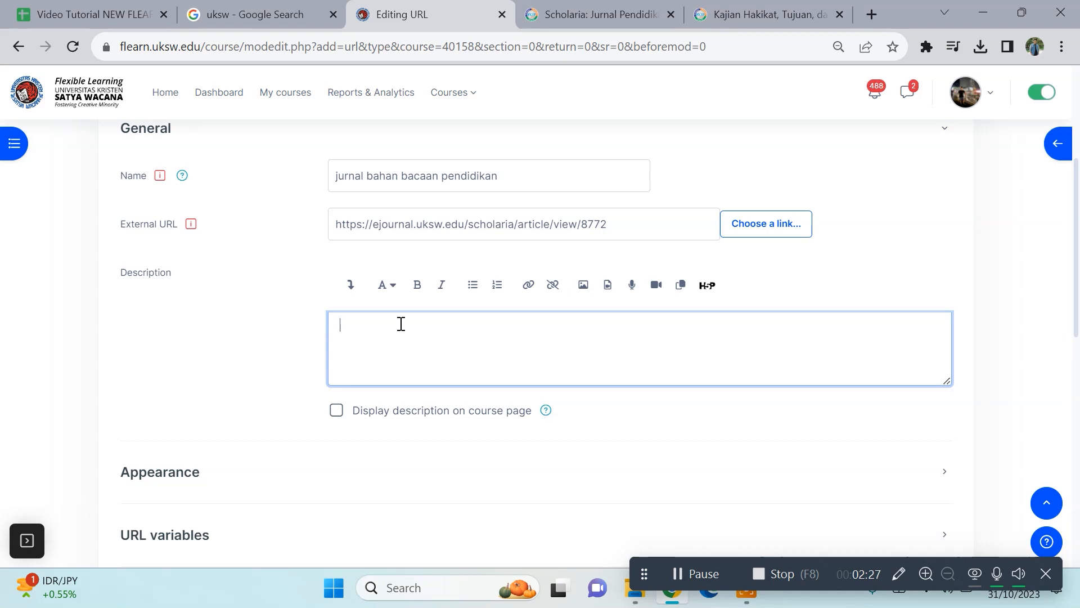
pyautogui.write('silakan baca jurnal berikut')
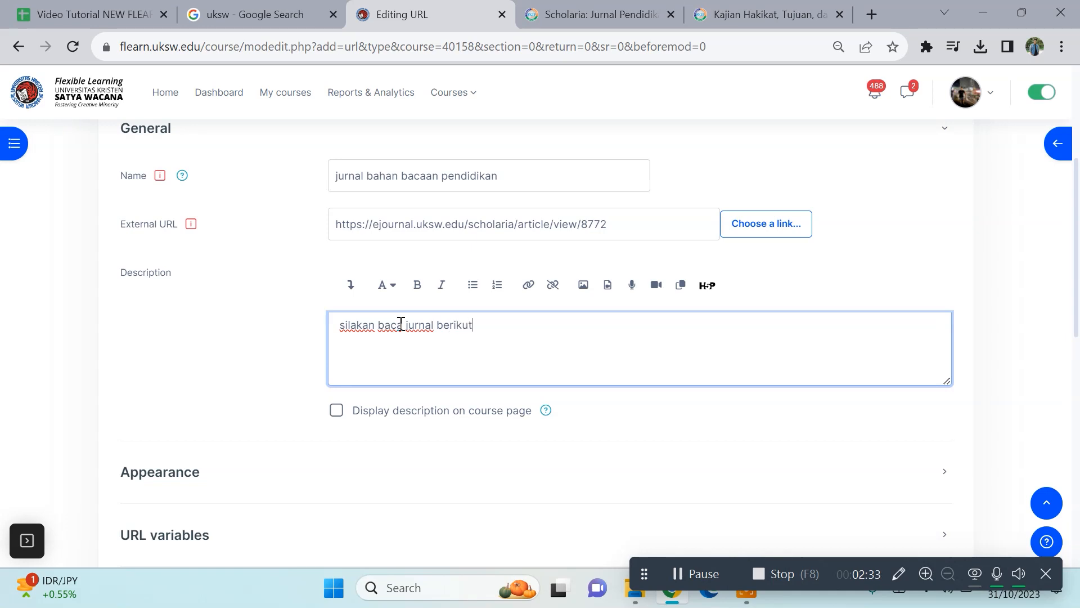
pyautogui.write(' ini sebagai sumber belajar')
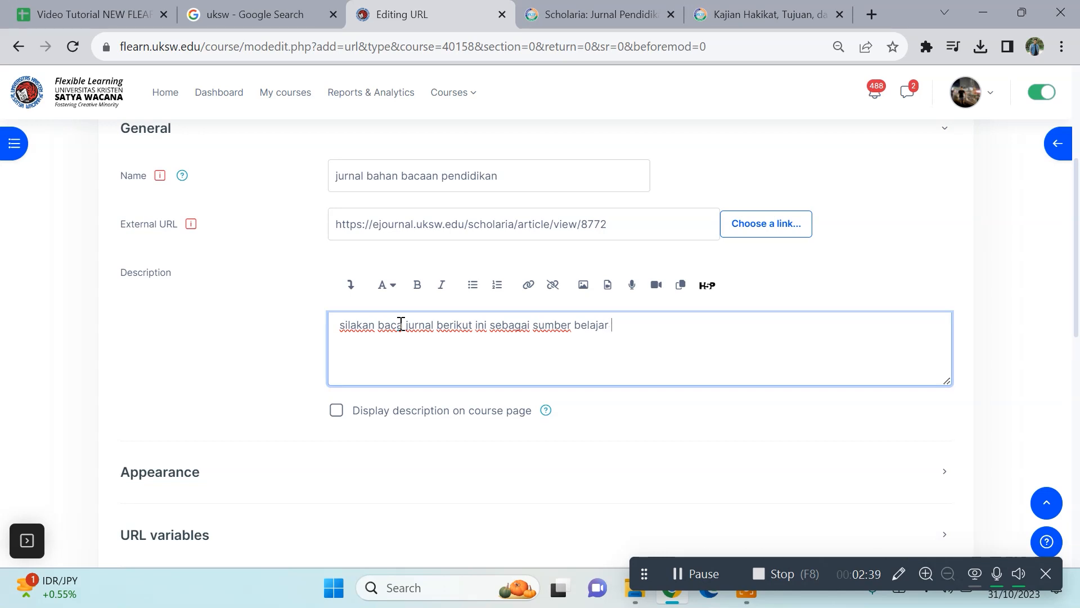
# - Add an activity completion restriction that requires "1. file tutorial" to be marked complete
pyautogui.scroll(-2, 302, 366)
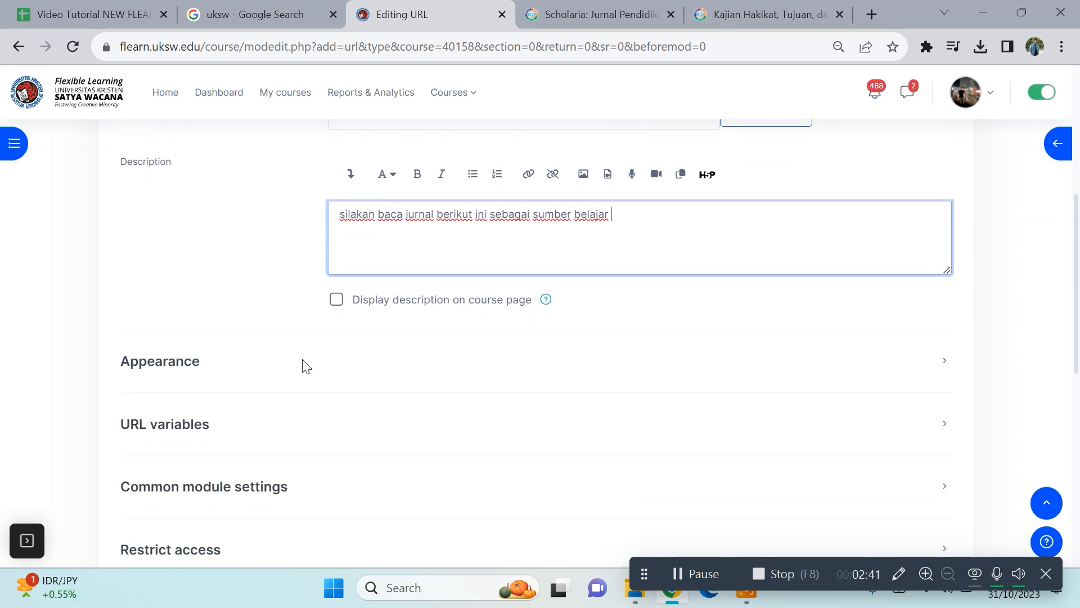
pyautogui.scroll(-3, 302, 367)
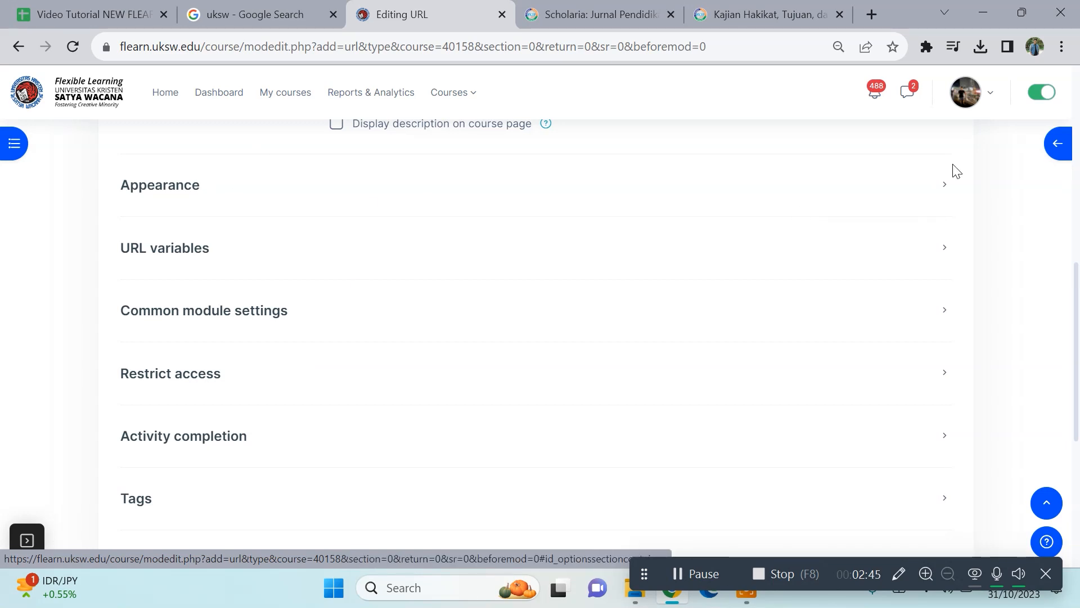
pyautogui.click(888, 357)
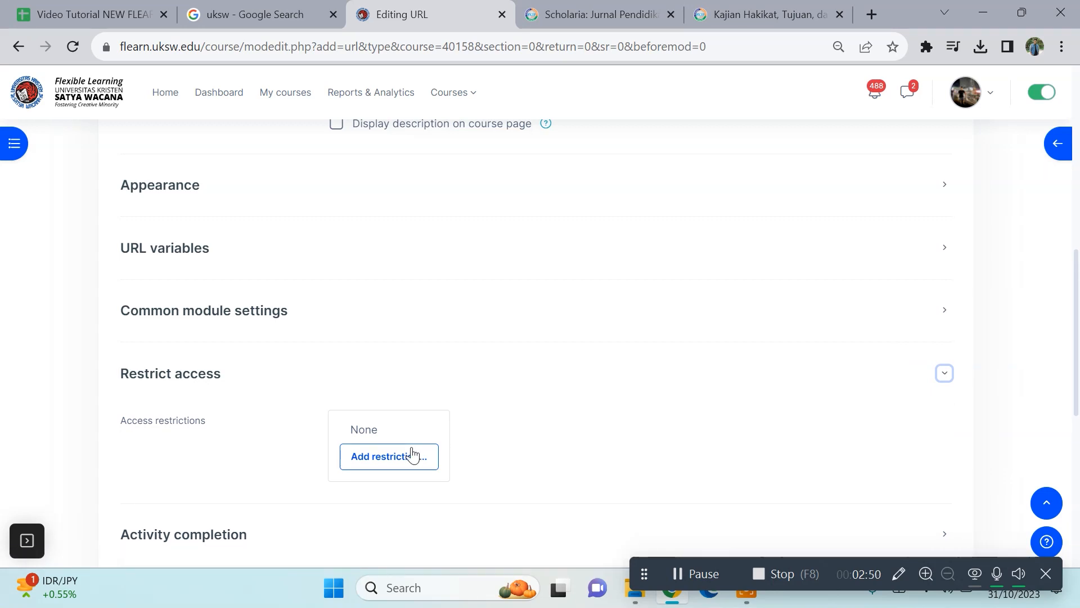
pyautogui.click(411, 451)
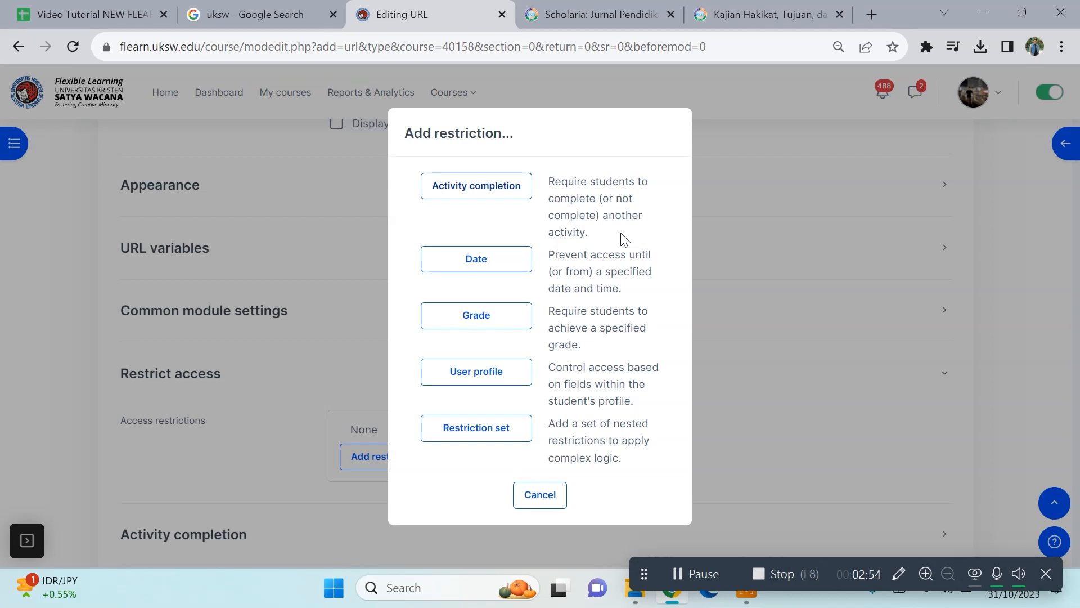
pyautogui.click(494, 196)
pyautogui.scroll(-1, 568, 308)
pyautogui.scroll(-3, 568, 311)
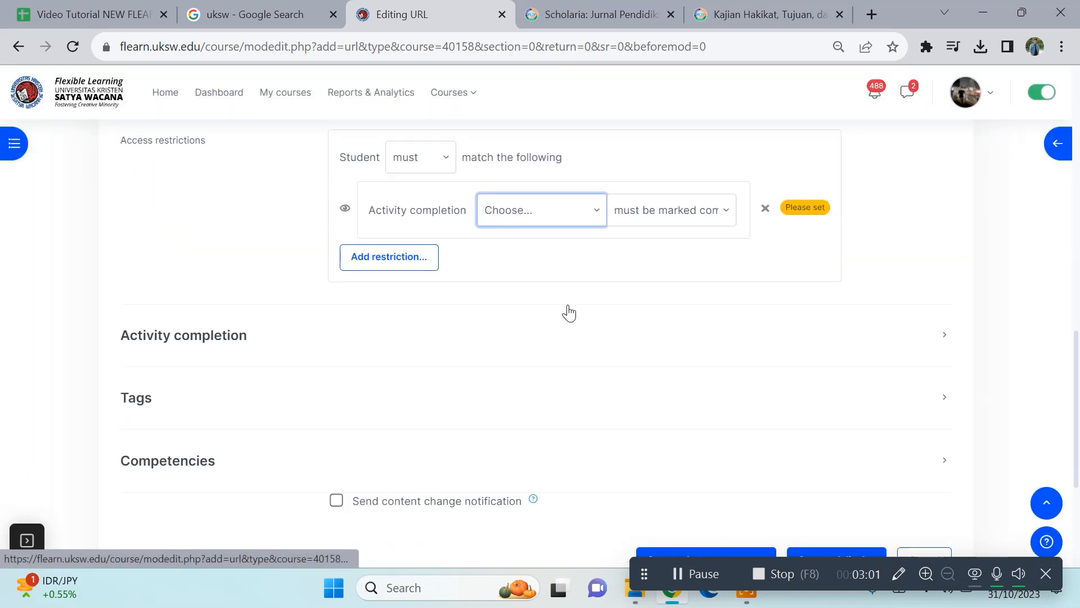
pyautogui.scroll(2, 568, 311)
pyautogui.click(595, 353)
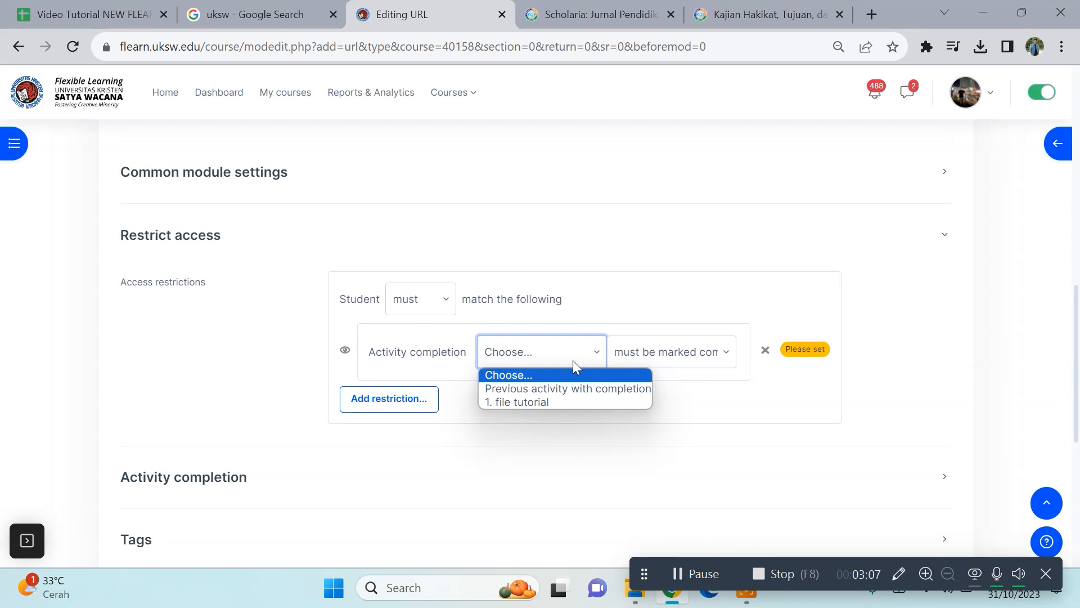
pyautogui.click(554, 404)
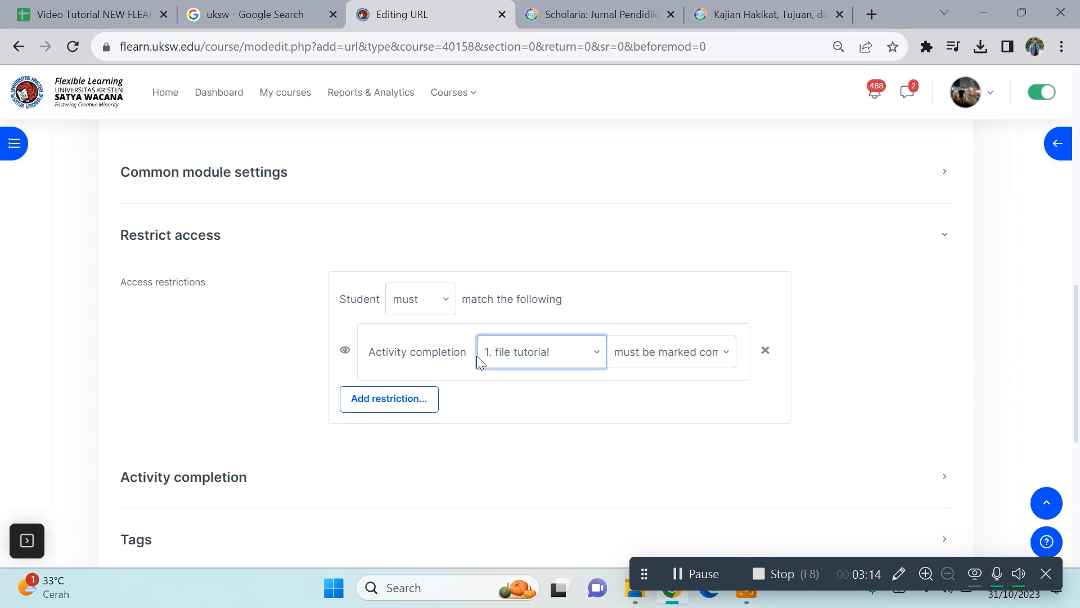
# - Add a date restriction that opens the URL resource from 1 November 2023
pyautogui.click(387, 401)
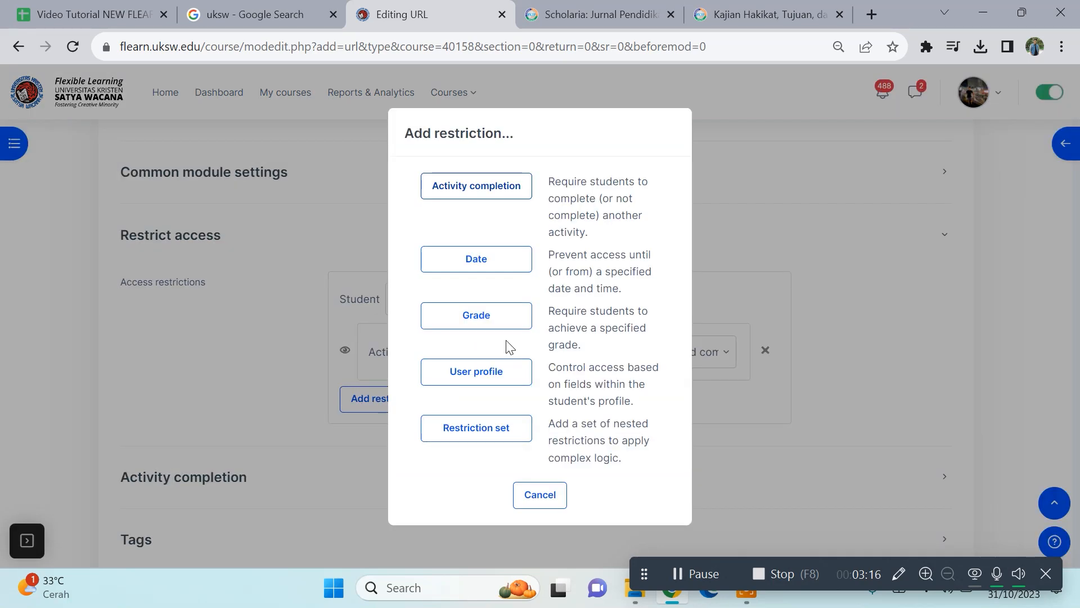
pyautogui.click(468, 260)
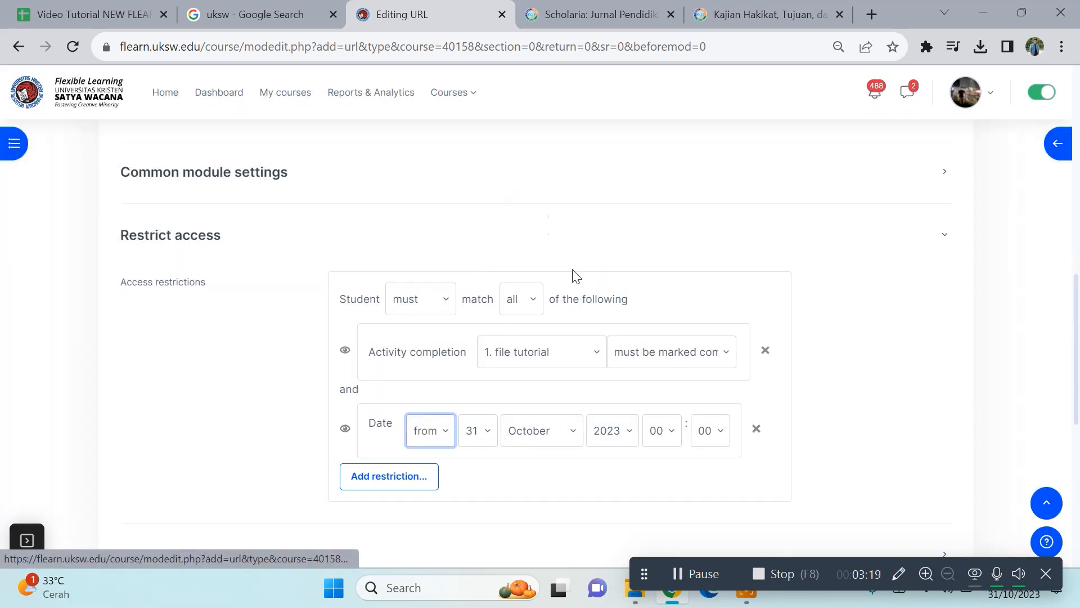
pyautogui.click(487, 439)
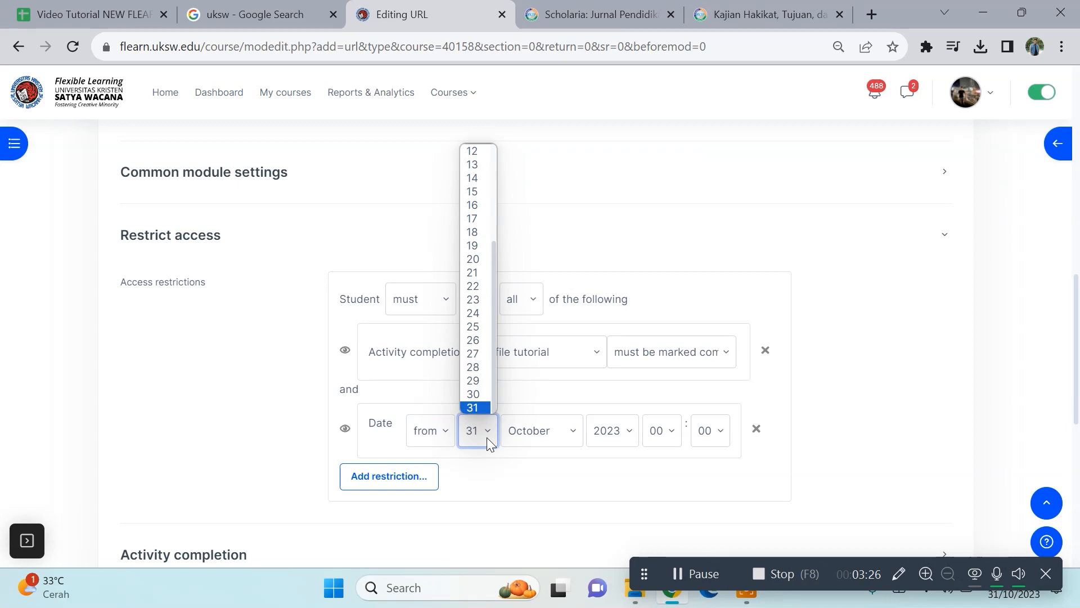
pyautogui.scroll(5, 513, 145)
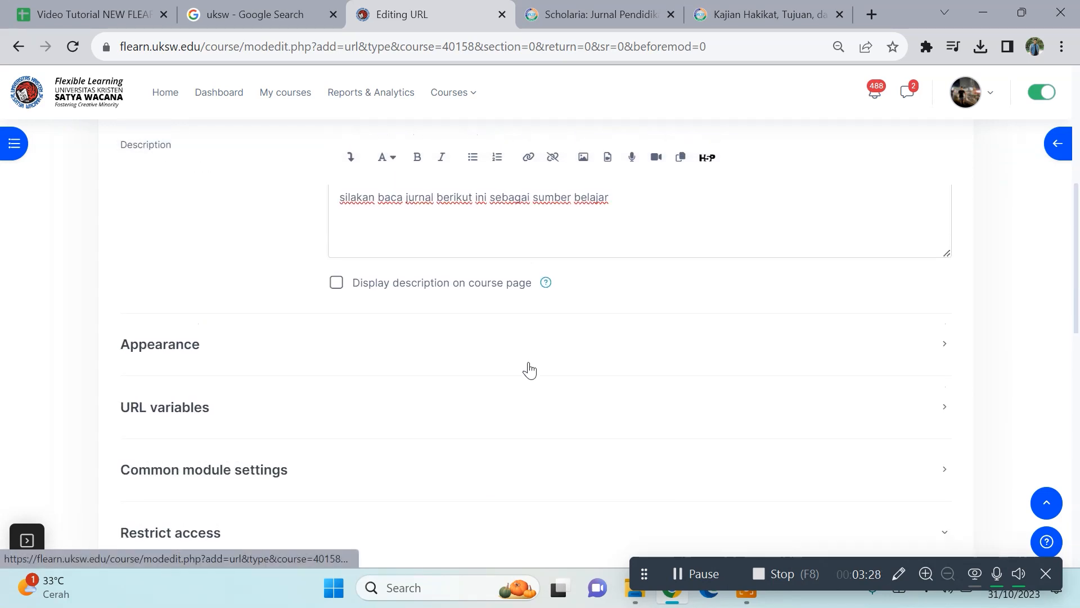
pyautogui.scroll(-5, 529, 369)
pyautogui.click(491, 387)
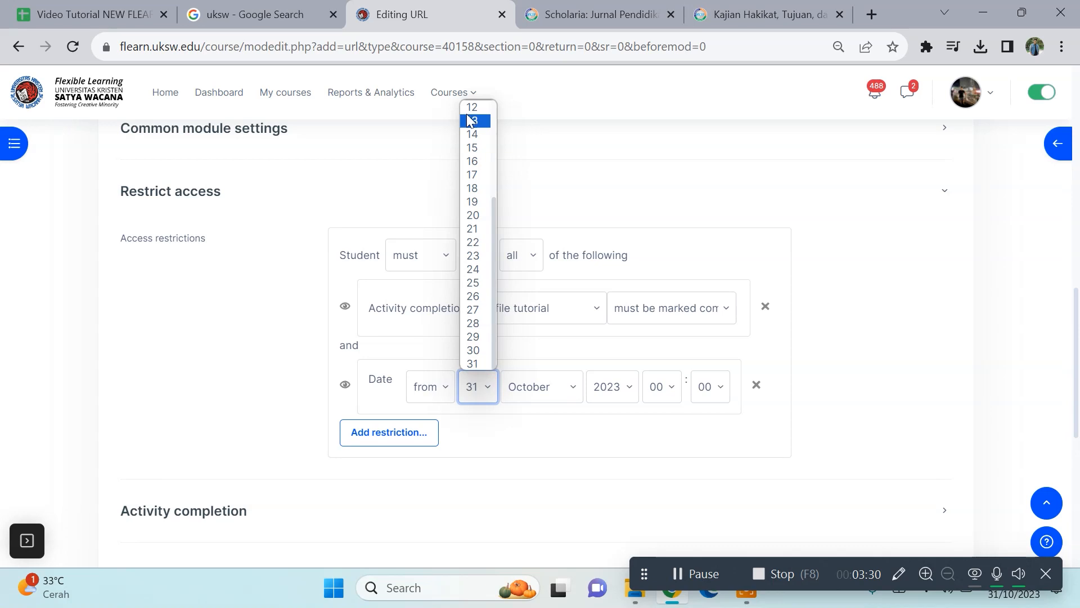
pyautogui.scroll(3, 480, 116)
pyautogui.click(482, 112)
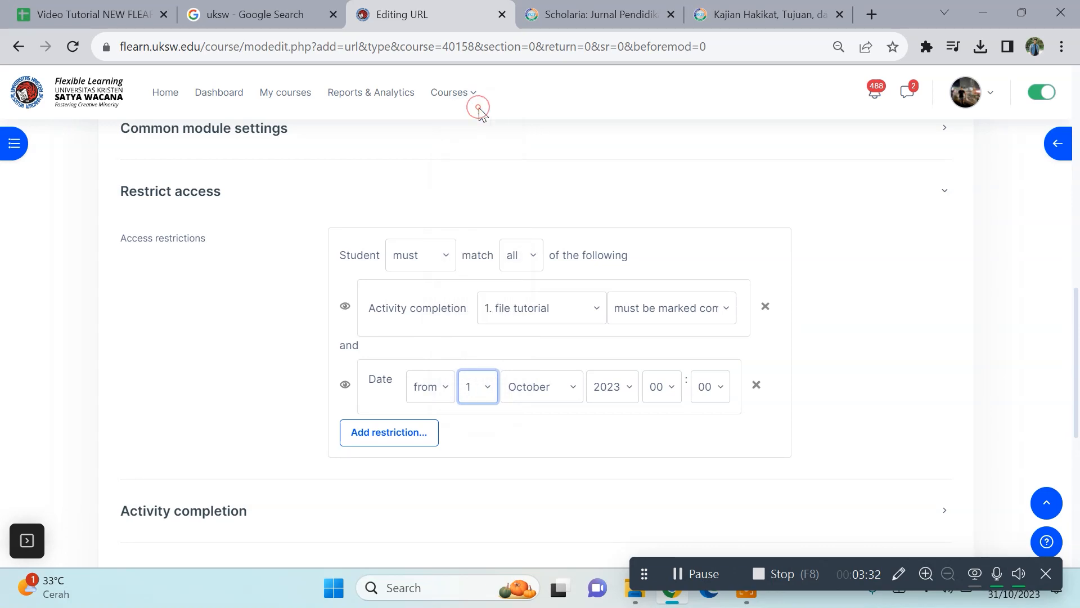
pyautogui.click(568, 382)
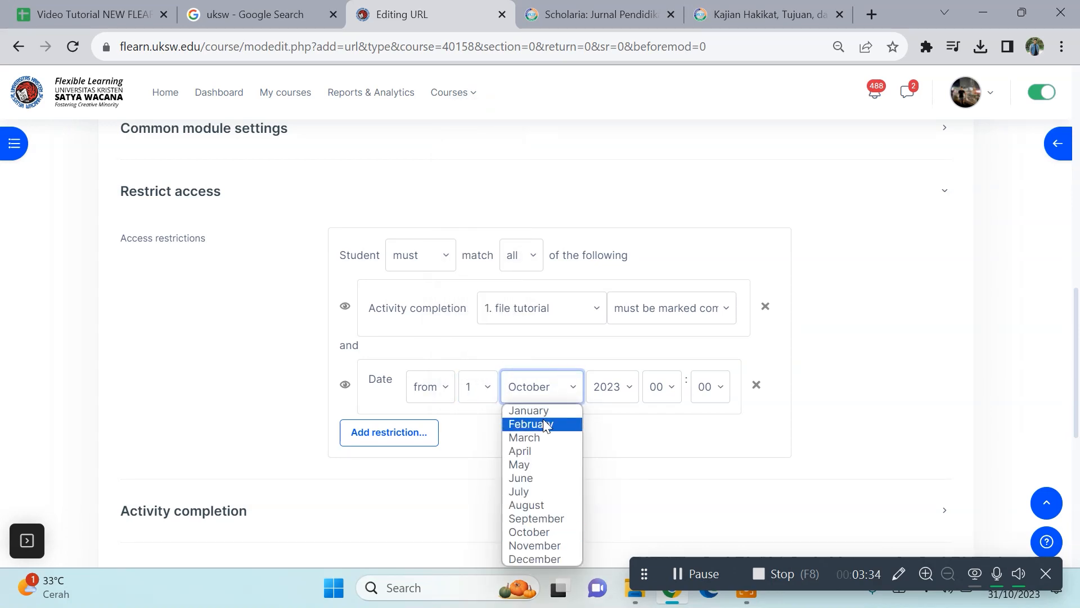
pyautogui.click(555, 544)
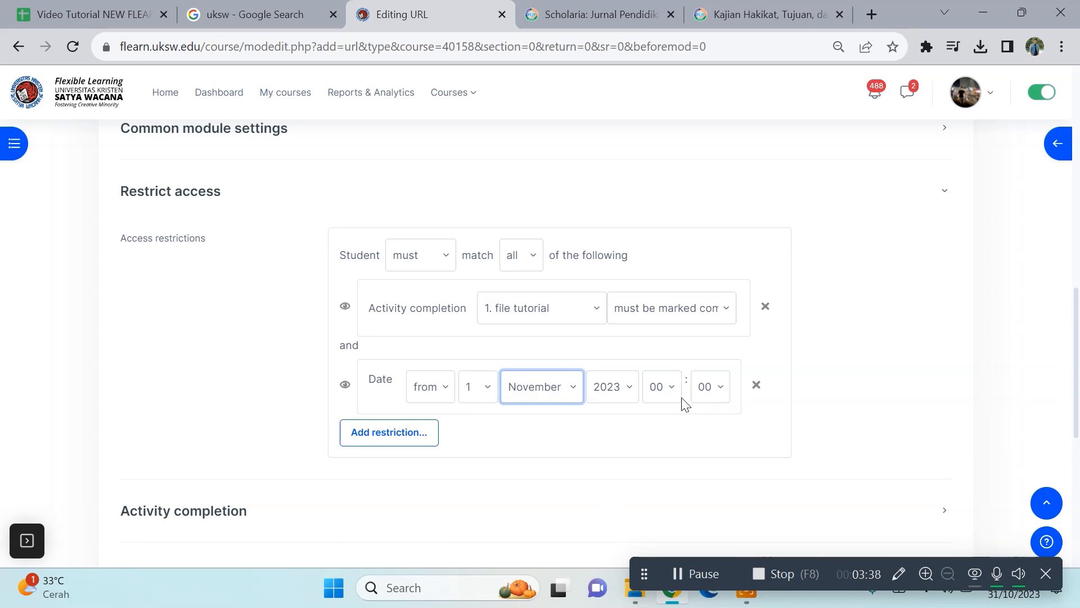
# - Save the URL resource and display its page, reviewing the description and resource link
pyautogui.scroll(-7, 683, 404)
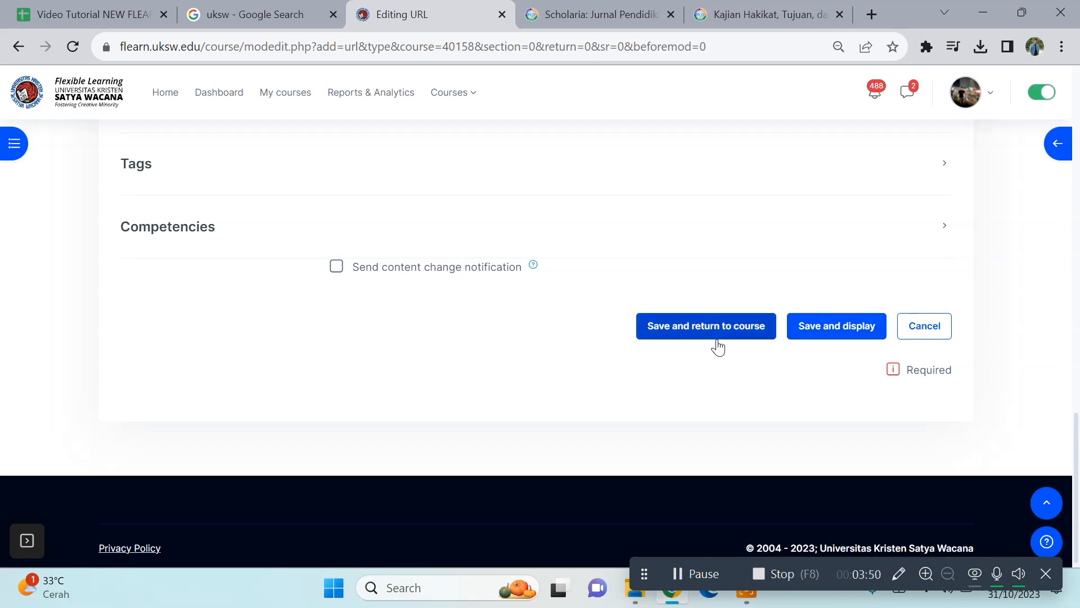
pyautogui.click(846, 329)
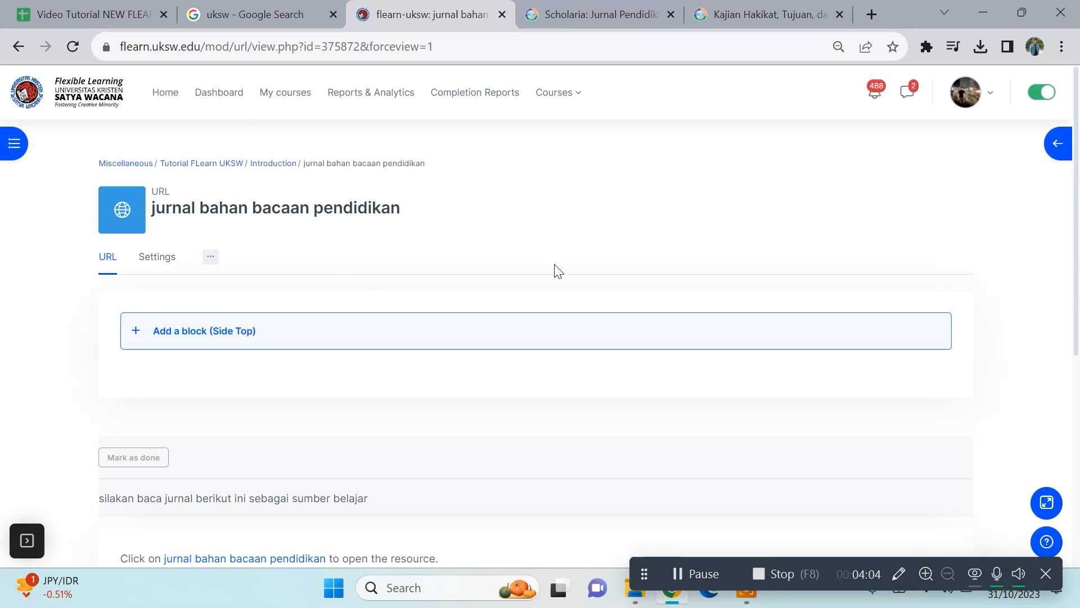
pyautogui.scroll(-1, 556, 272)
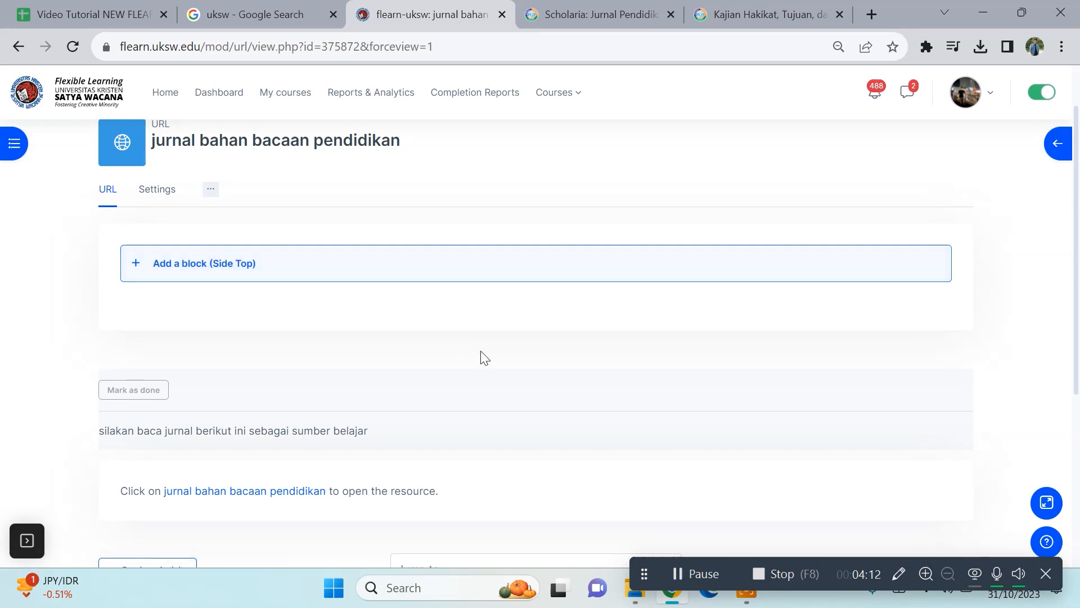
pyautogui.scroll(1, 485, 357)
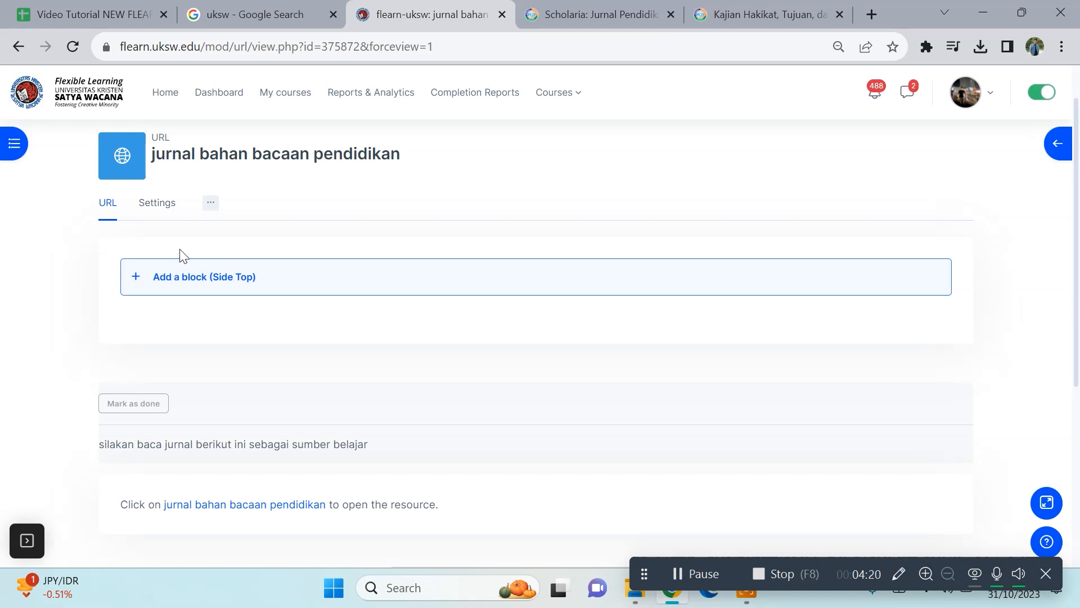
pyautogui.scroll(-2, 153, 426)
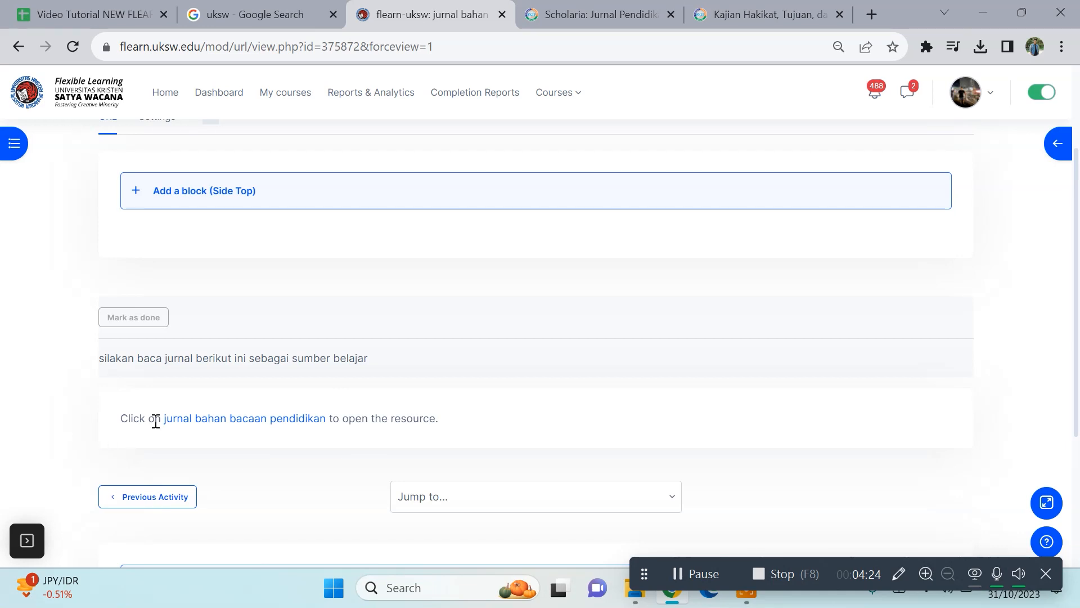
# - Test the "jurnal bahan bacaan pendidikan" link by opening its Scholaria article and viewing the article page
pyautogui.click(267, 420)
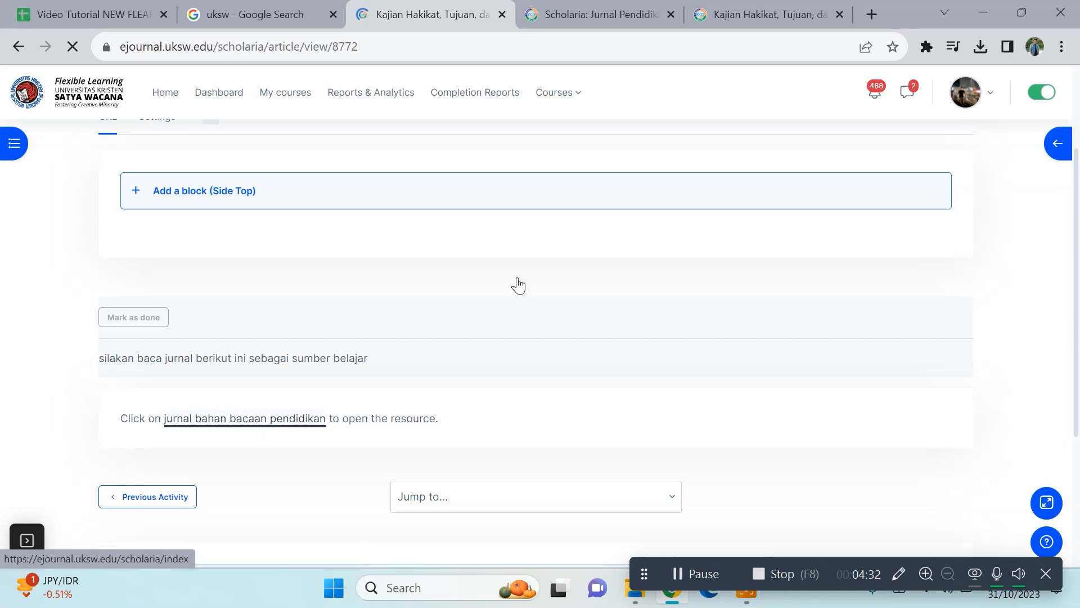
pyautogui.scroll(-1, 579, 227)
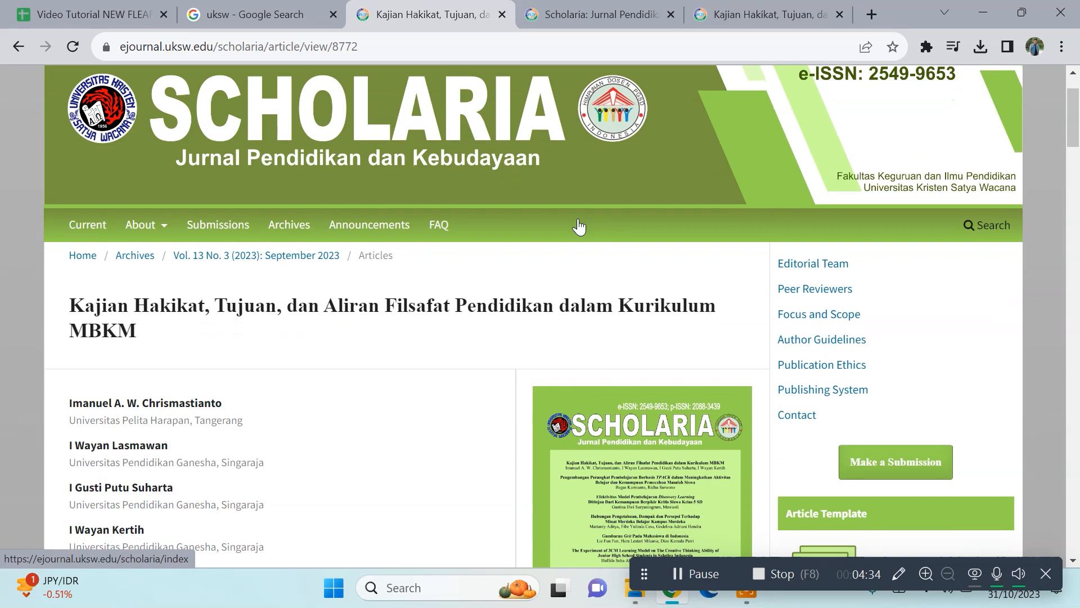
pyautogui.scroll(1, 579, 226)
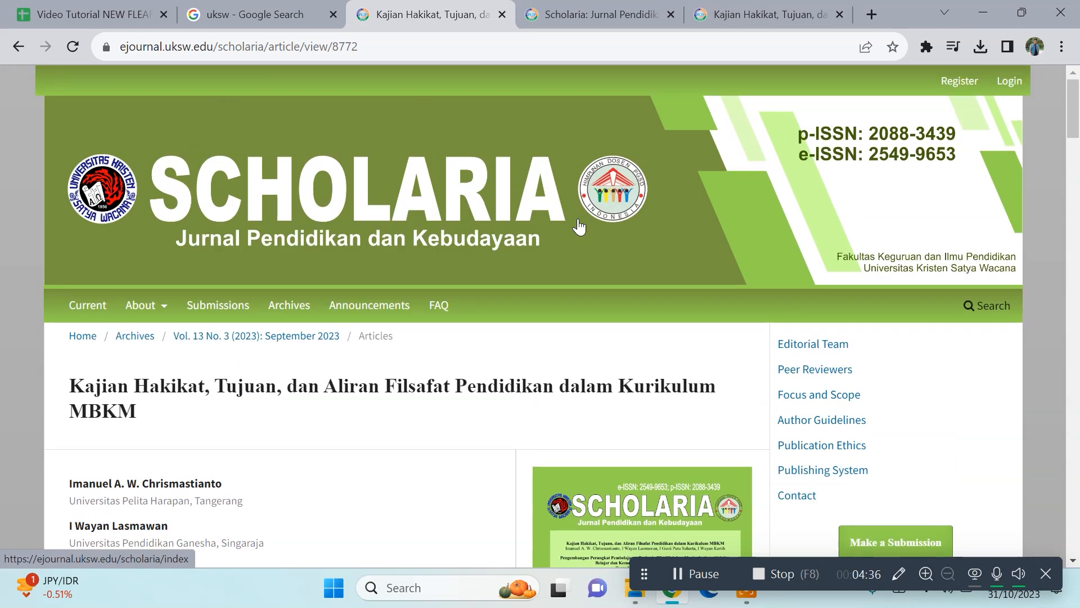